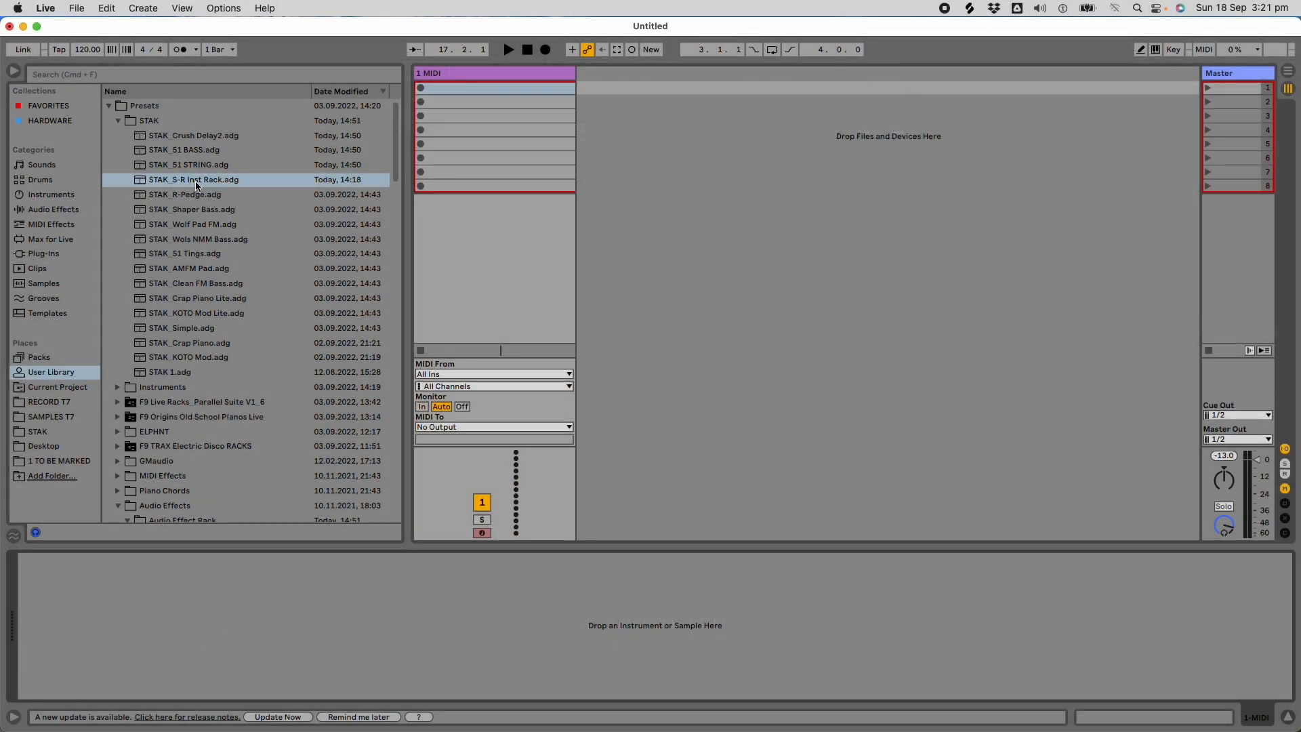
Step: Load the STAK_S-R Inst Rack preset onto the MIDI track
drag(196, 184, 488, 142)
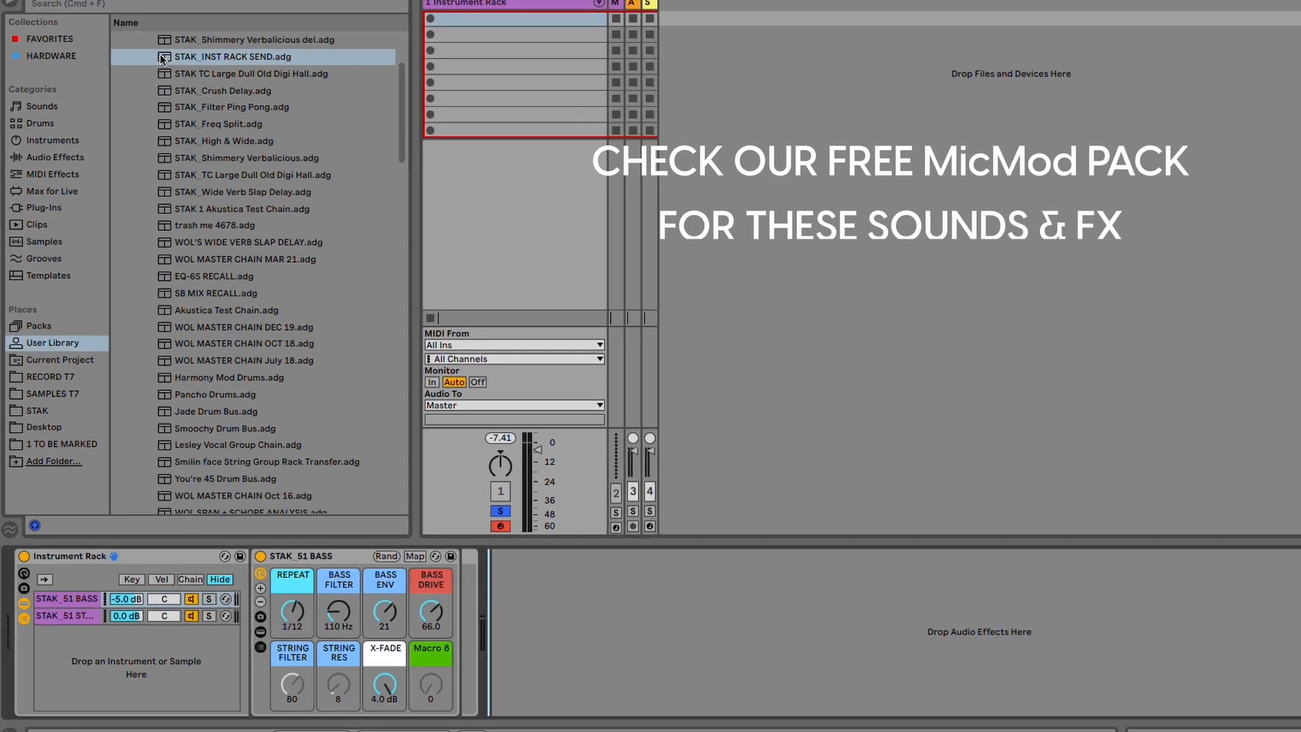
Step: Add the STAK_INST RACK SEND preset as a new chain in the Instrument Rack and rename that chain RETURN
drag(160, 55, 101, 640)
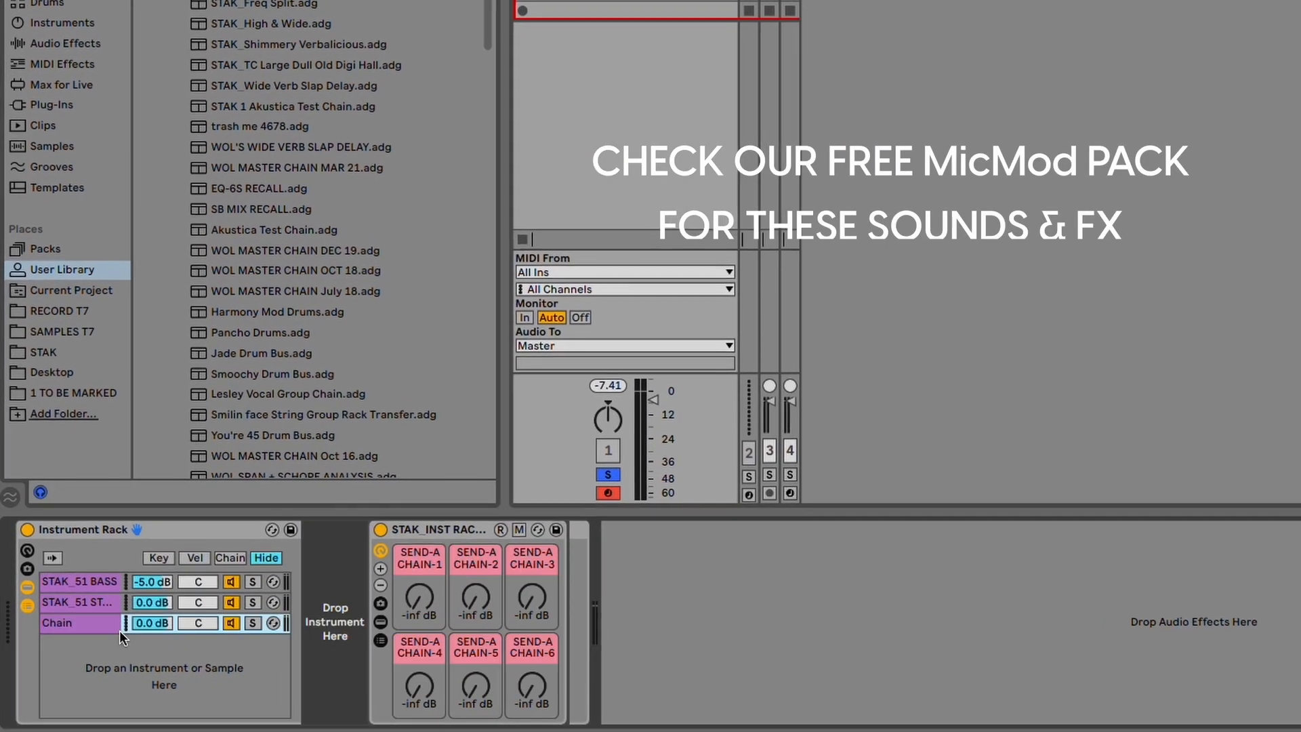
click(81, 625)
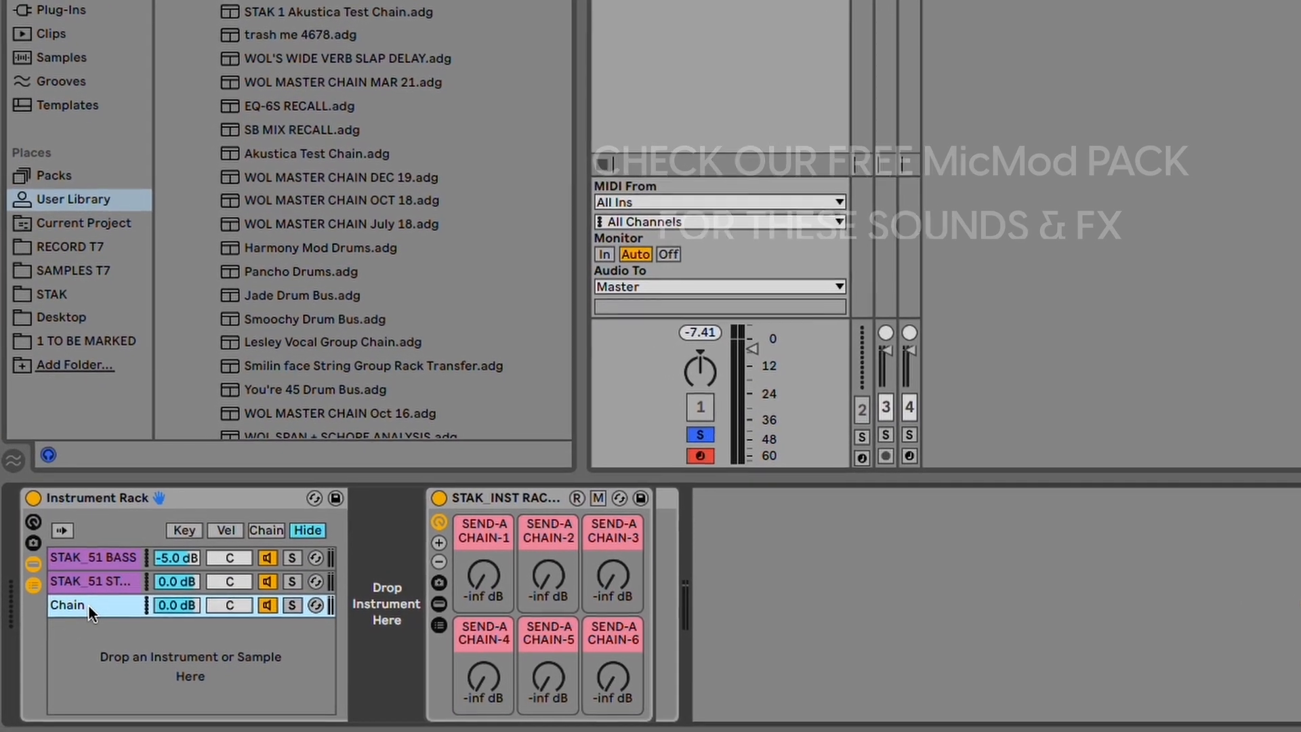
right_click(91, 612)
click(132, 389)
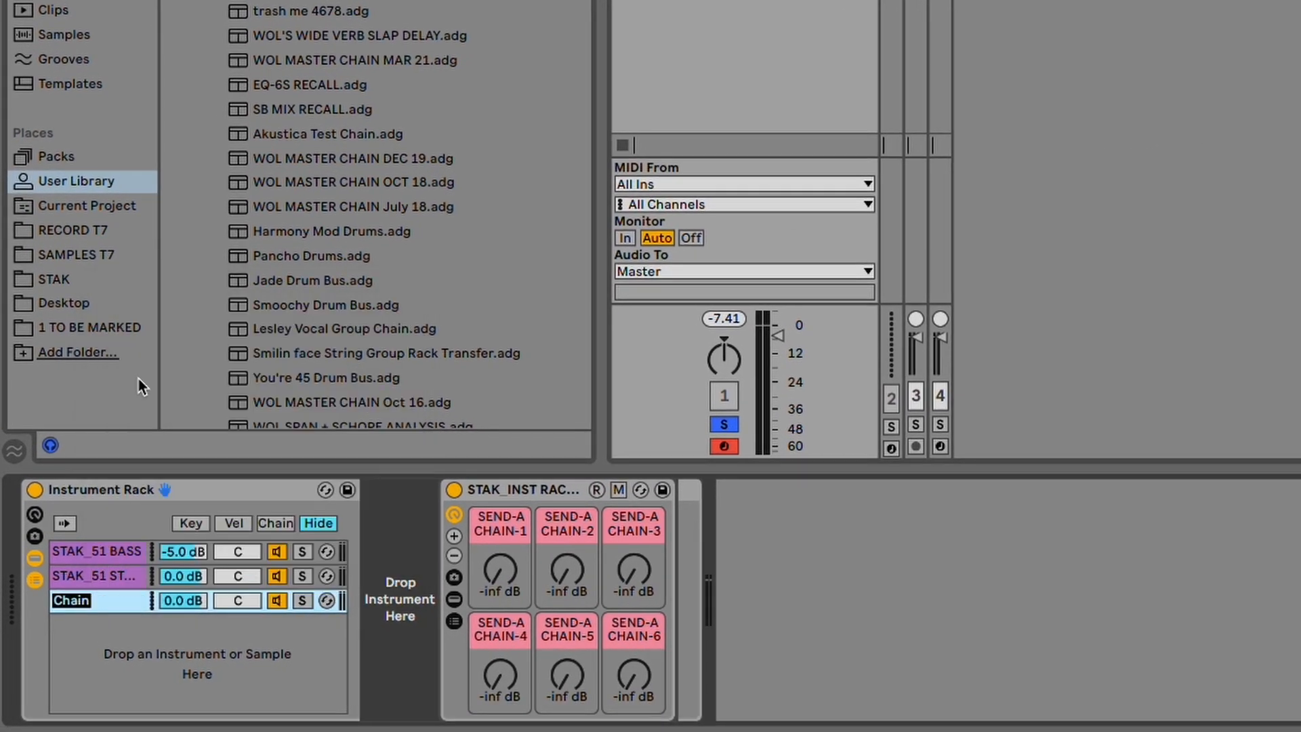
text(RETURN)
key(Return)
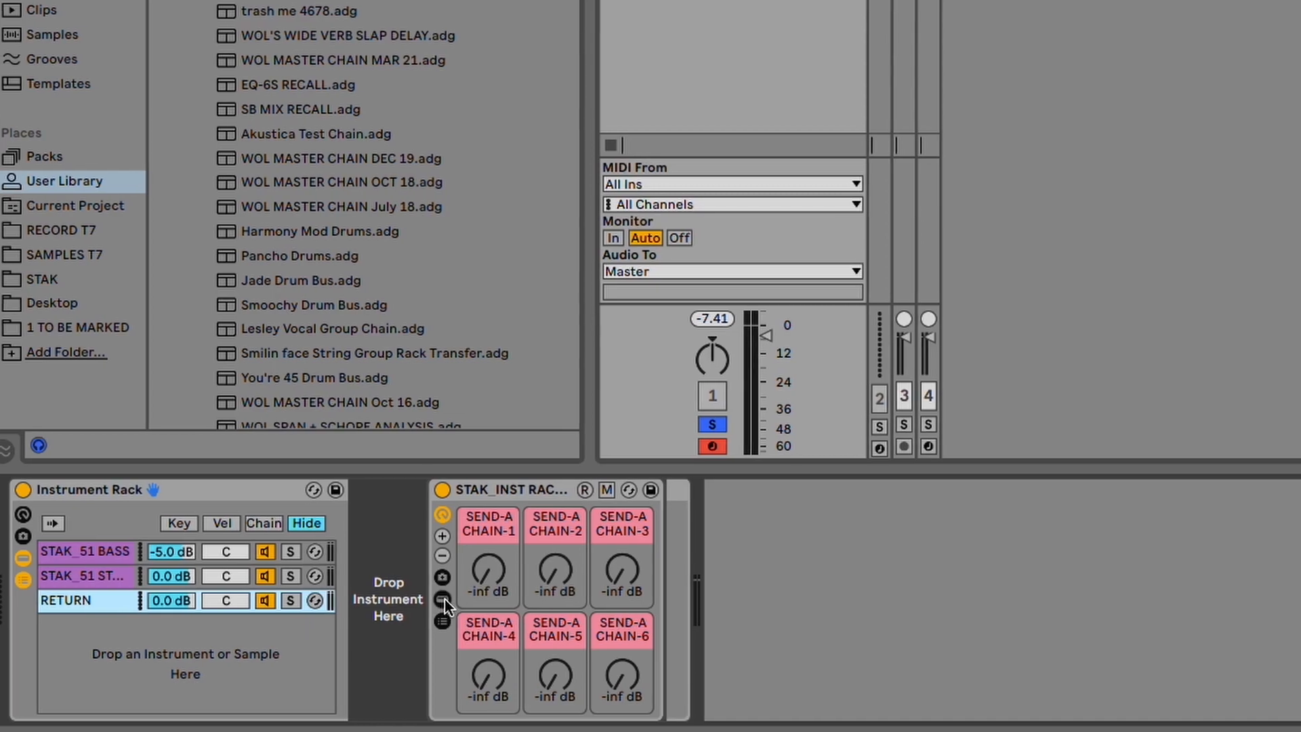
Step: Show the chain list and the chain devices of the send rack inside the RETURN chain
click(454, 598)
click(454, 621)
click(231, 621)
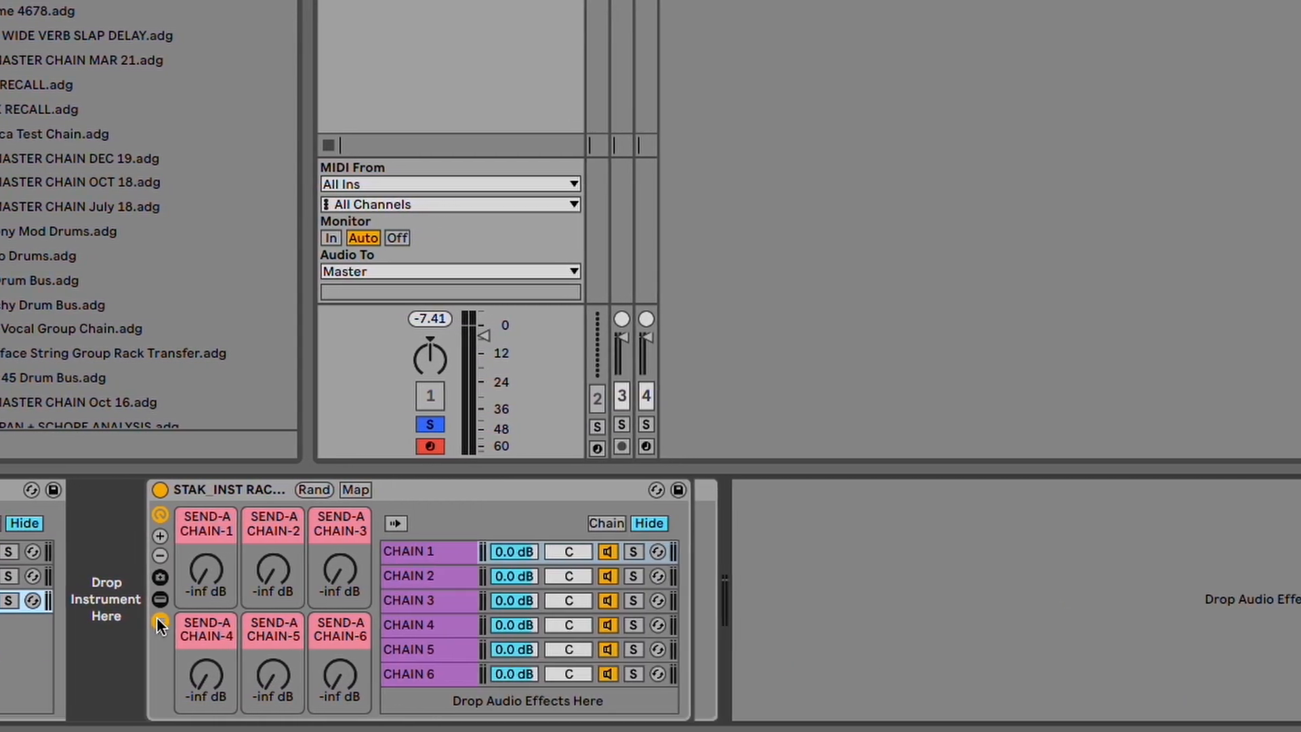
click(233, 599)
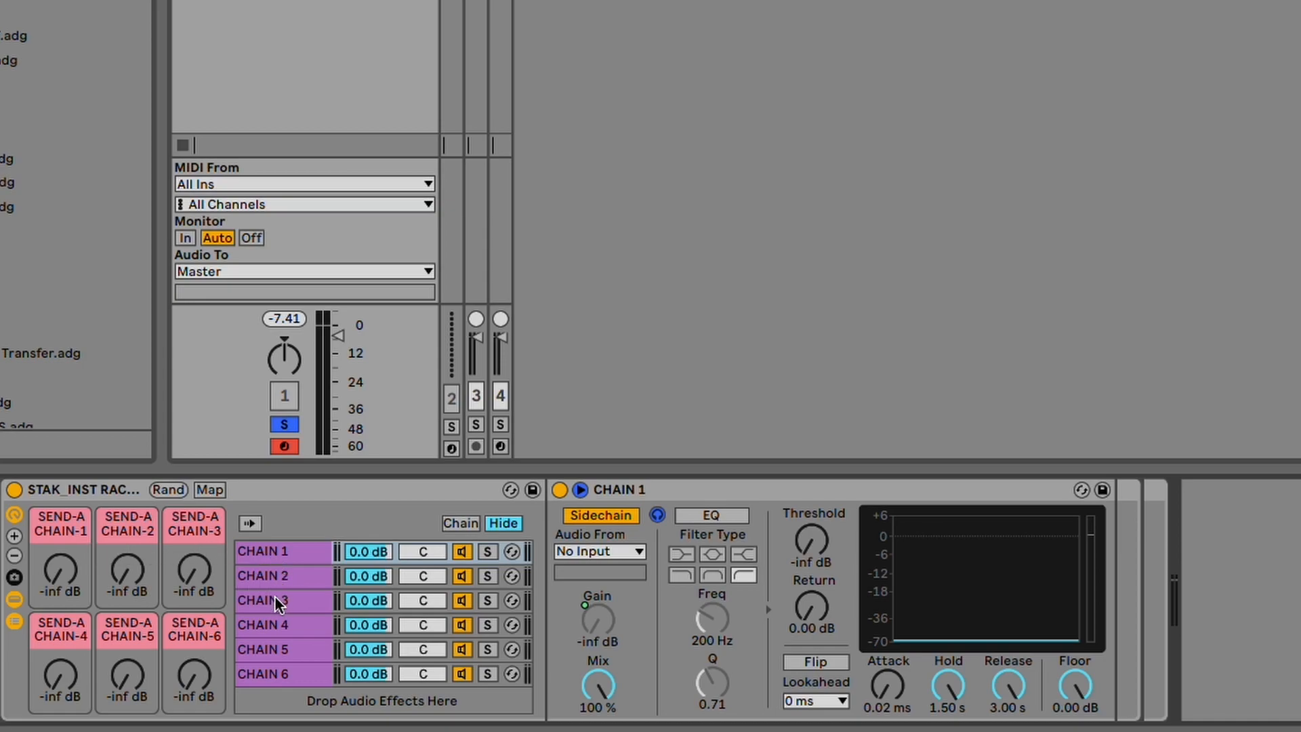
Step: Delete chains 3 to 6 from the send rack and reduce its visible macros to two
click(273, 677)
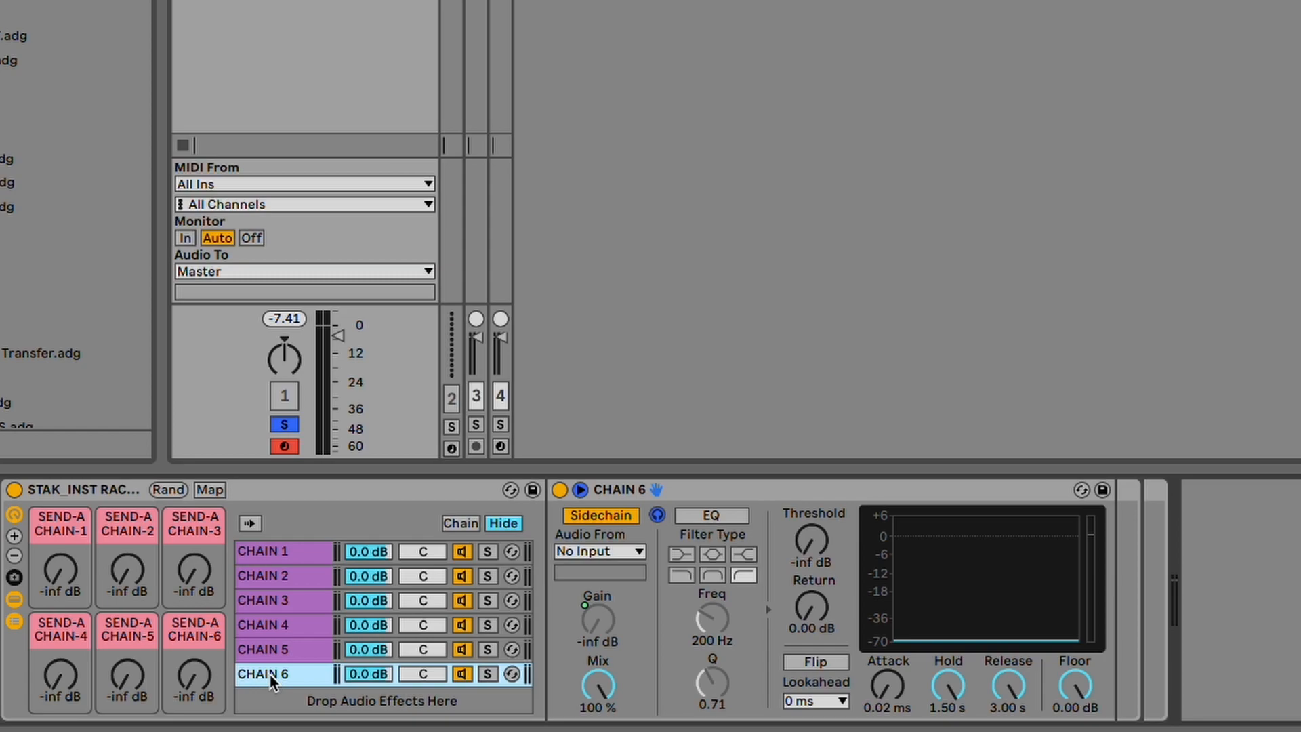
key(Delete)
key(Delete)
key(Delete)
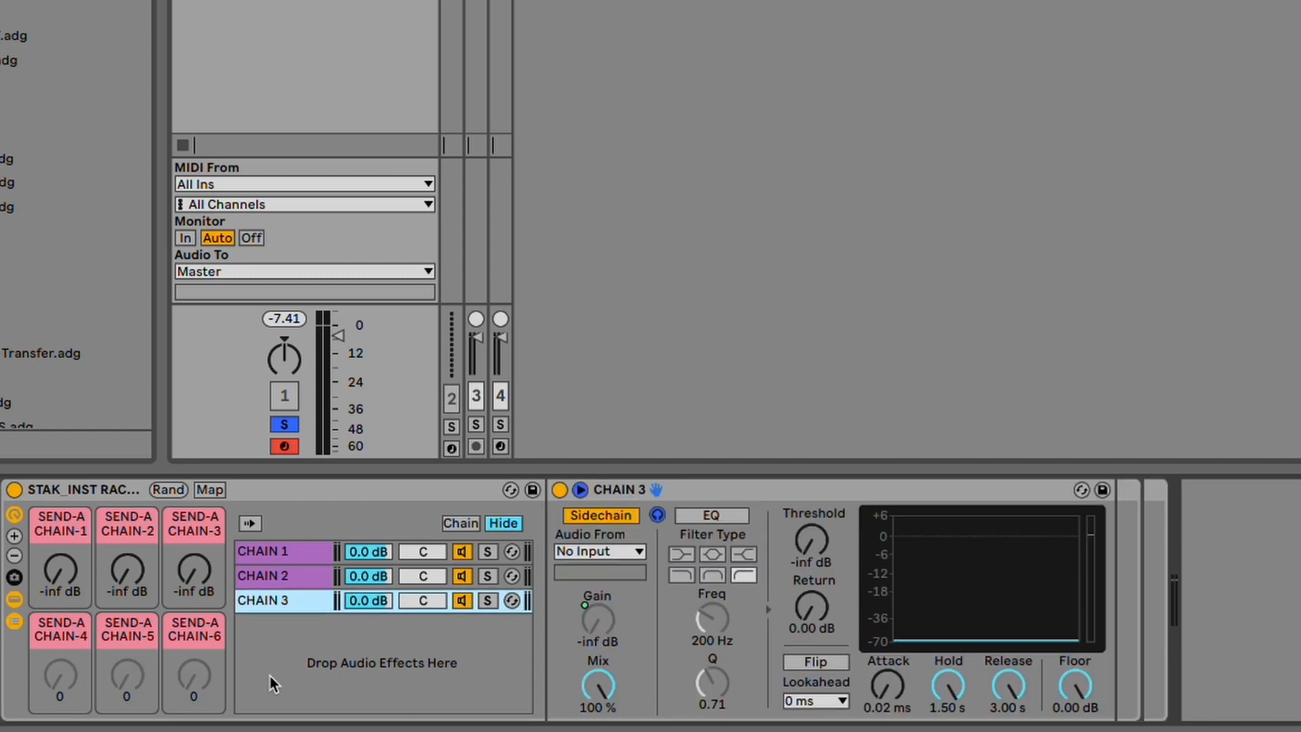
key(Delete)
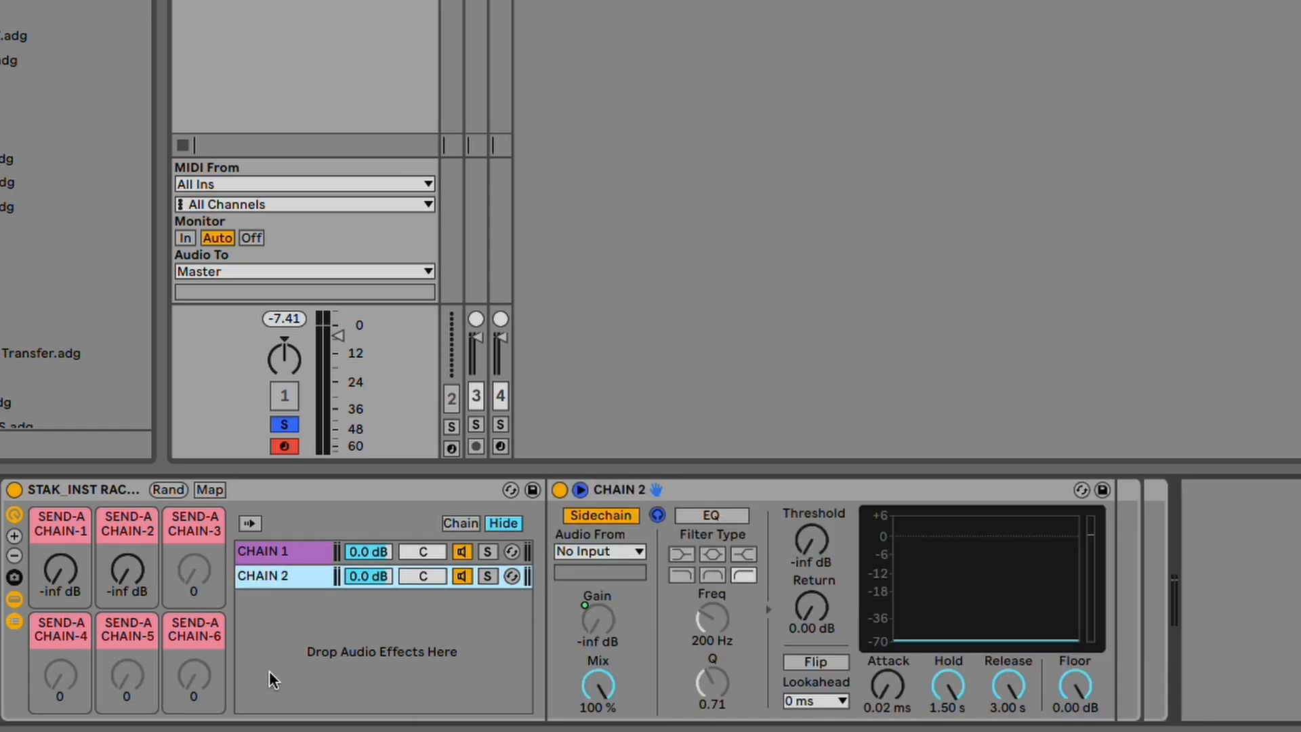
click(15, 555)
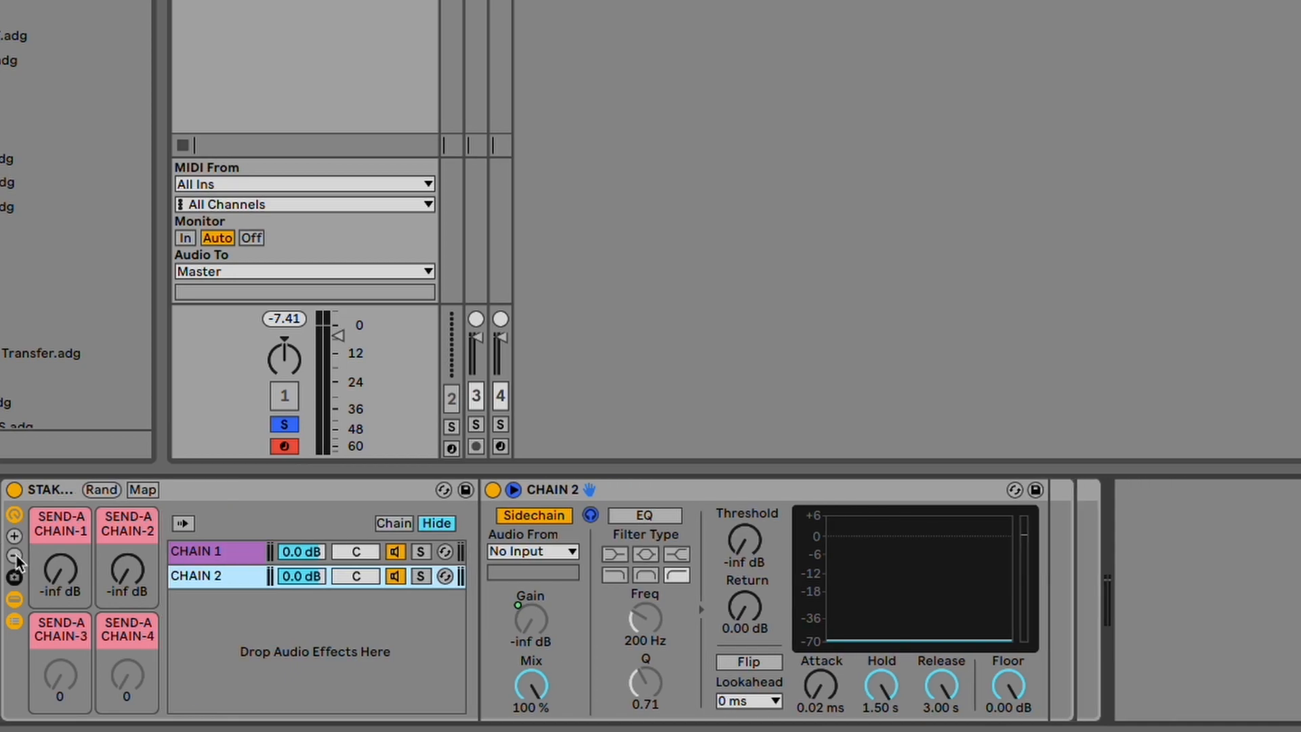
click(15, 555)
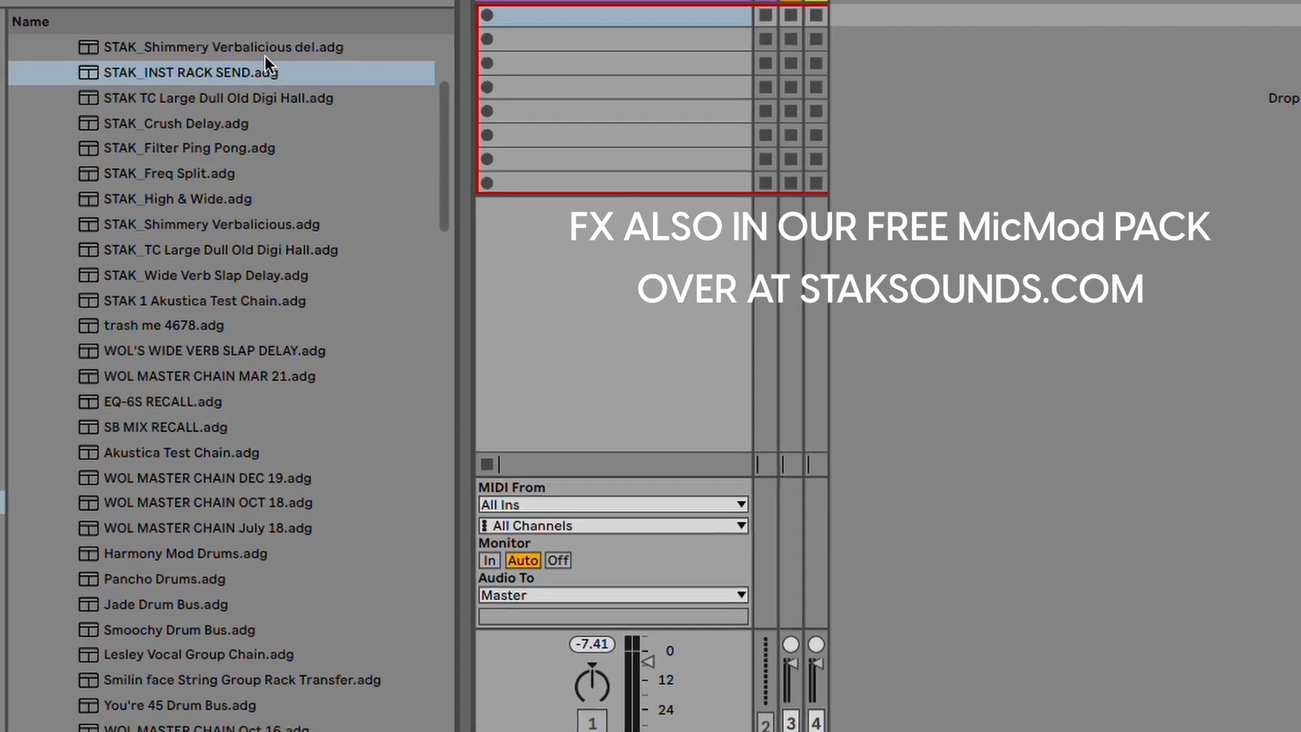
Step: Add the STAK_Shimmery Verbalicious del effect preset to the RETURN chain
click(264, 49)
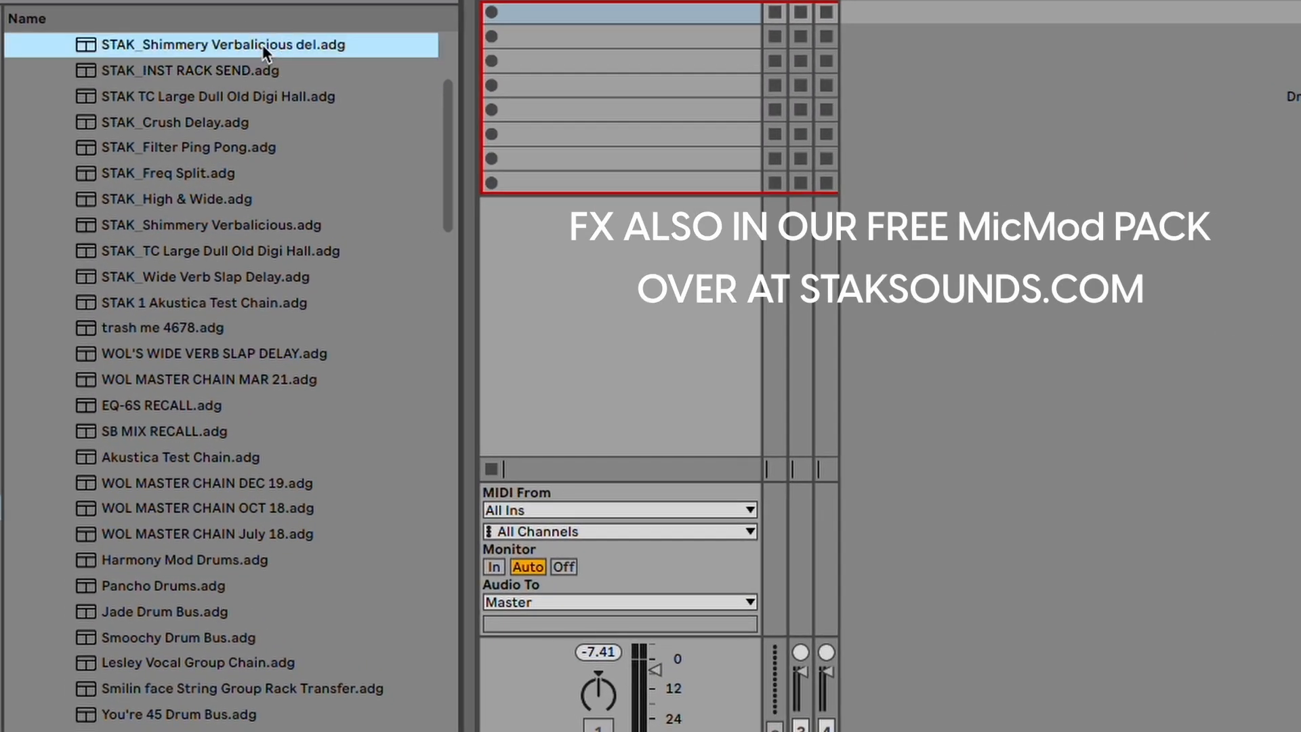
drag(262, 43, 78, 583)
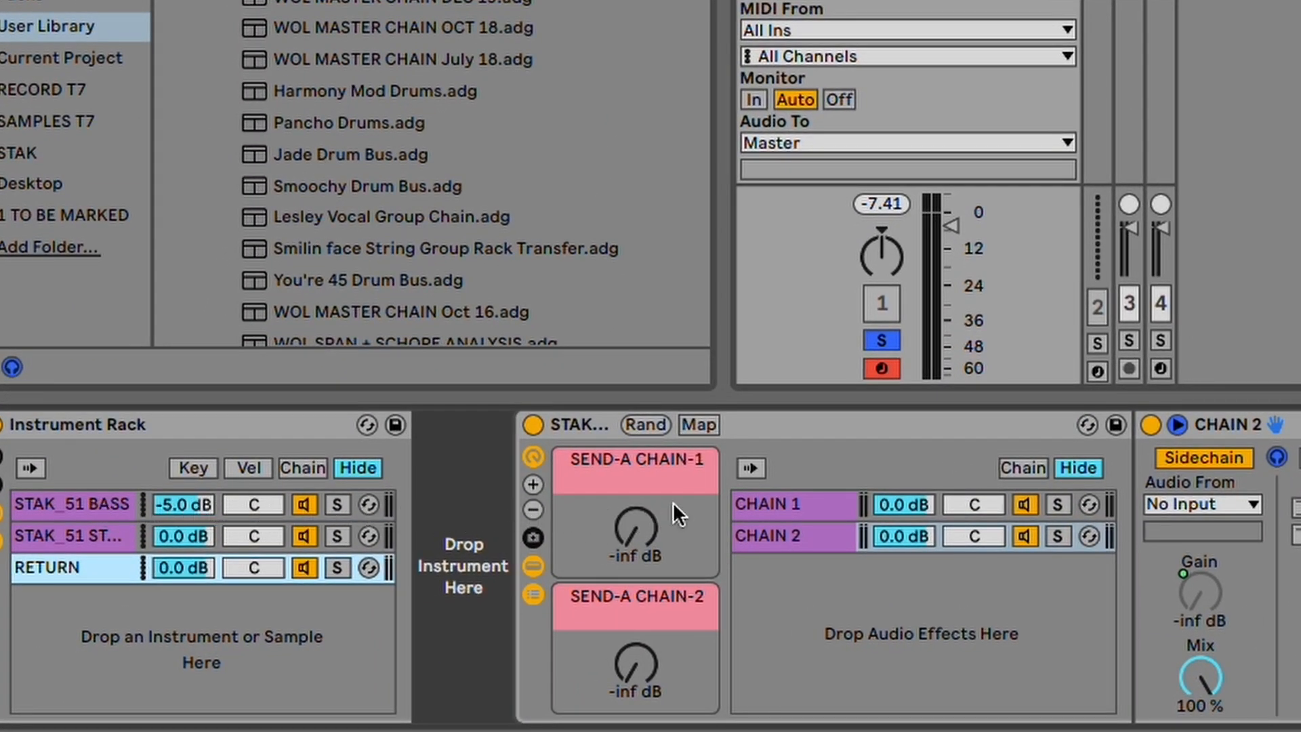
Step: Set CHAIN 1's sidechain source to 1-Instrument Rack, using the STAK Ana BASS Post Mixer signal from the STAK 51 BASS chain
click(790, 502)
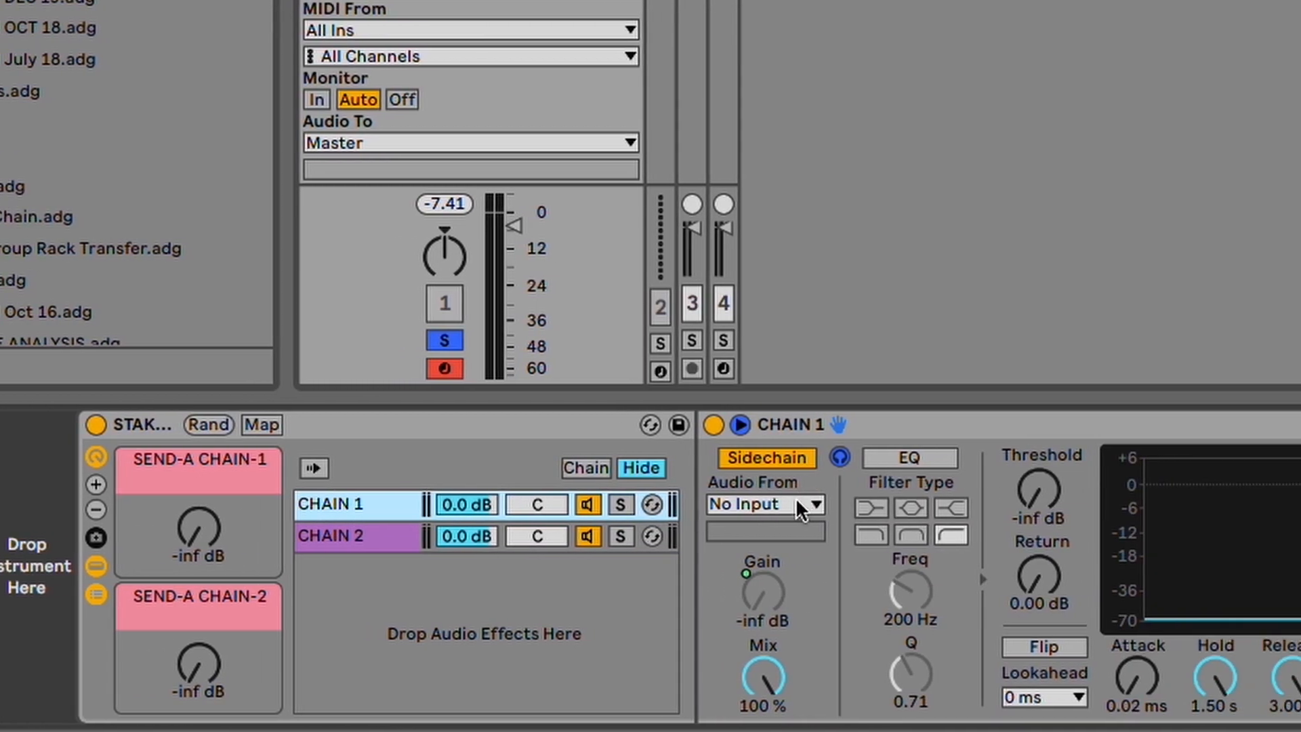
click(1245, 504)
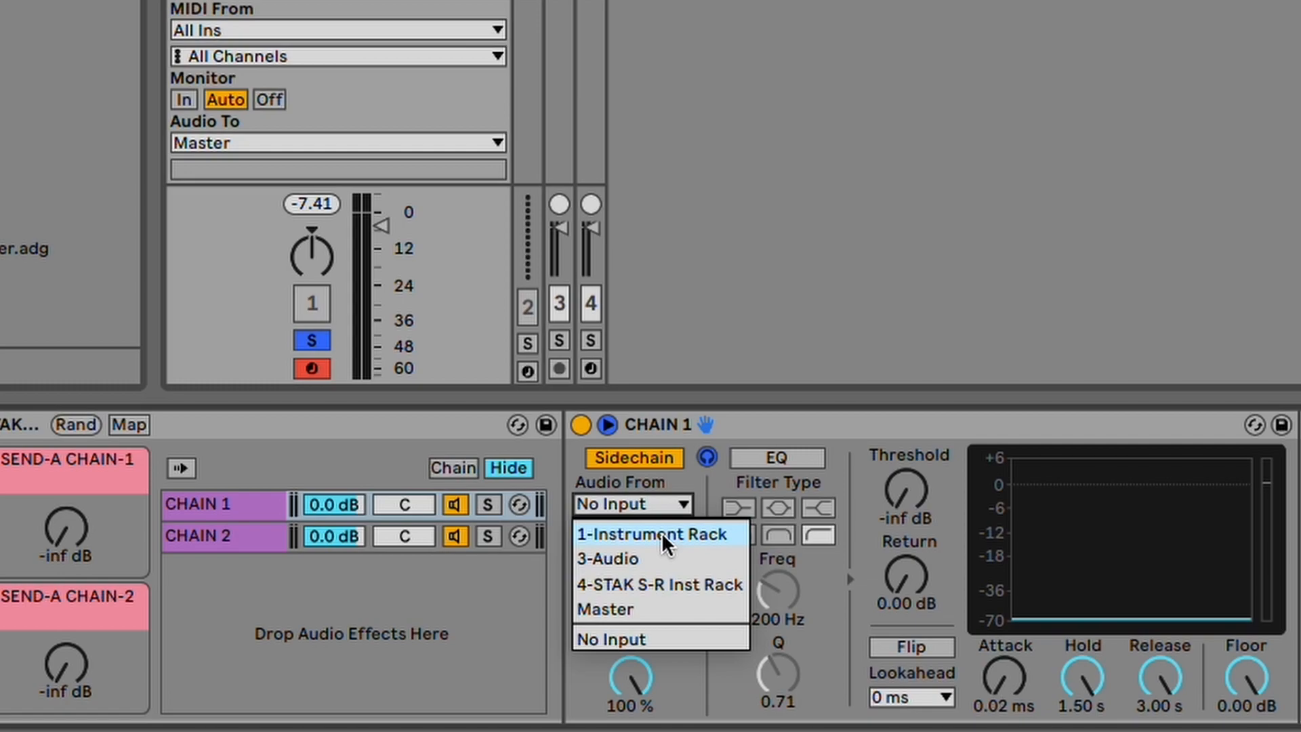
click(666, 537)
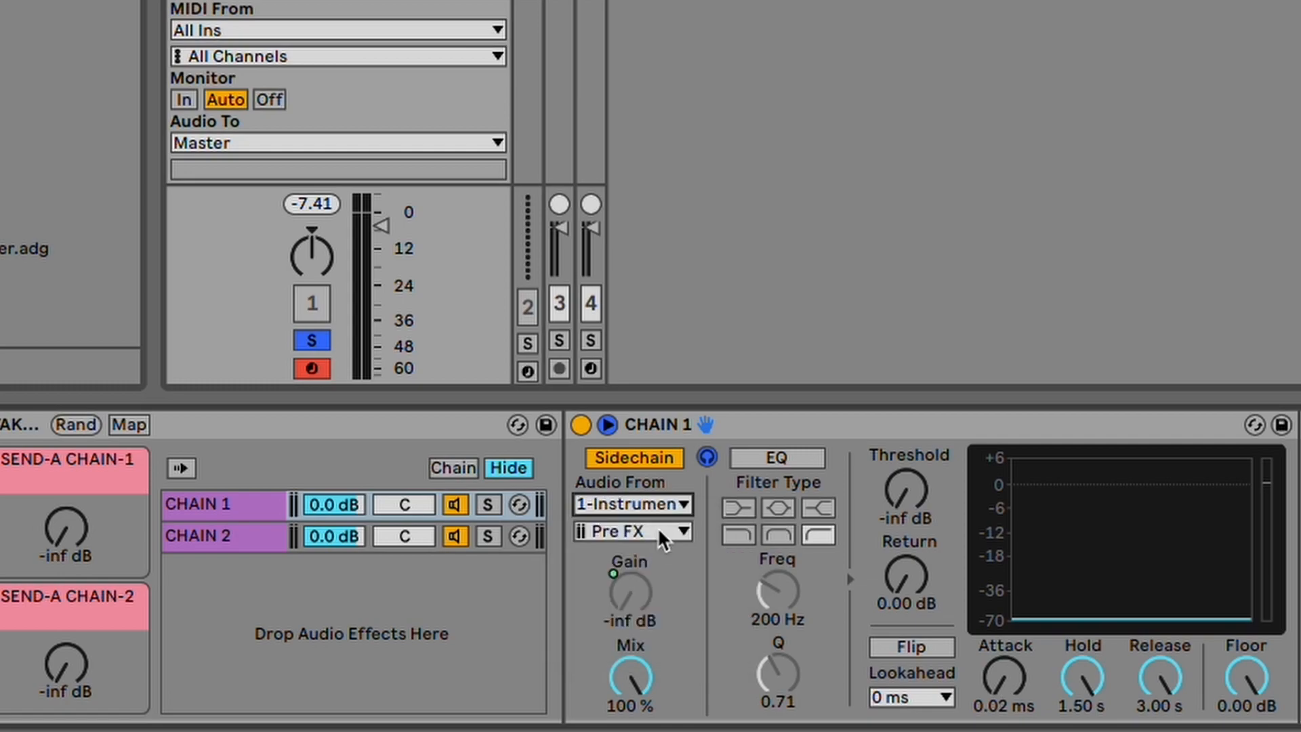
click(663, 535)
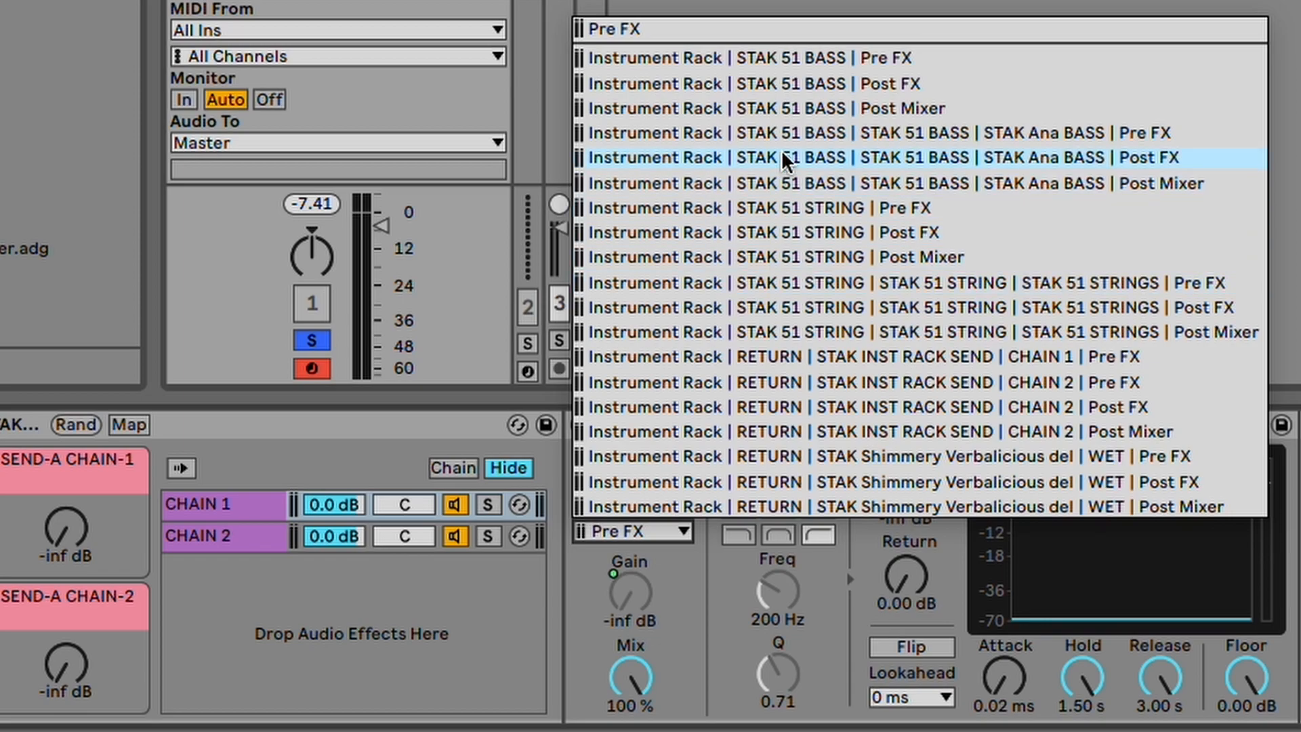
click(791, 187)
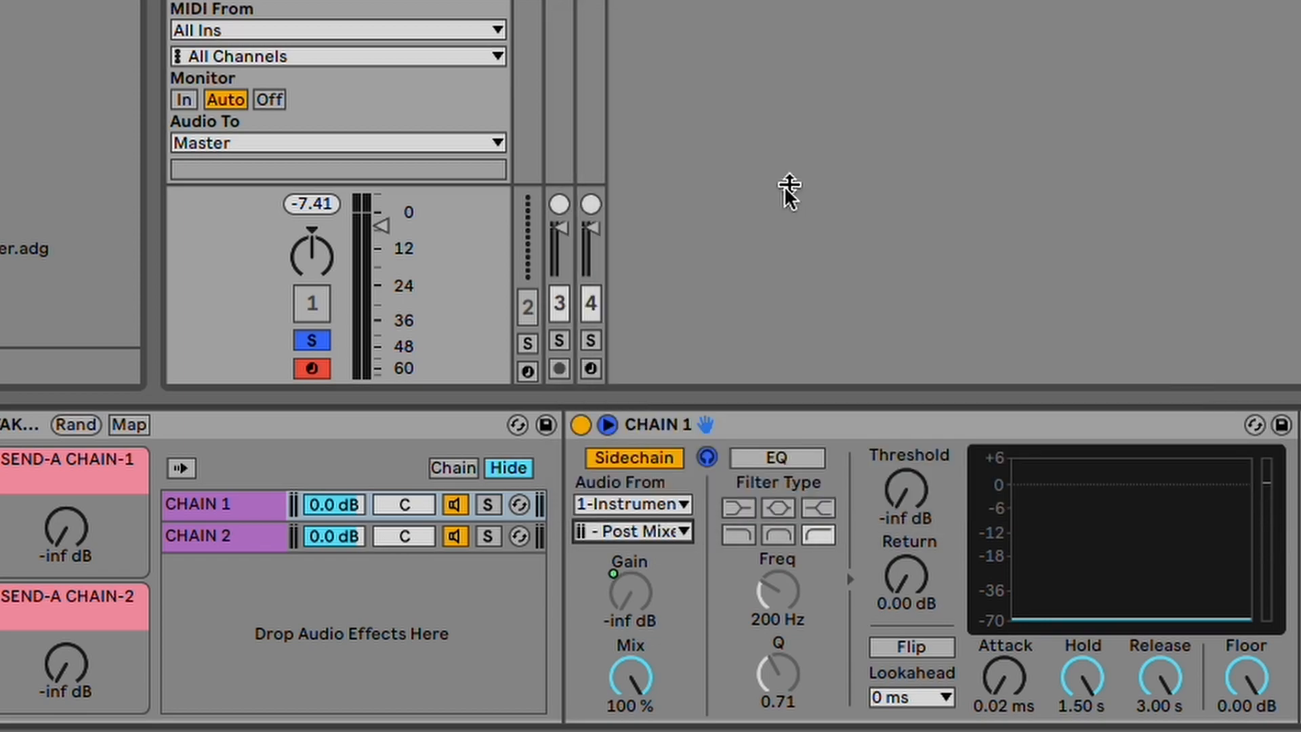
Step: Set CHAIN 2's sidechain source to 1-Instrument Rack, using the STAK 51 STRINGS Post Mixer signal from the STAK 51 STRING chain
click(231, 540)
click(674, 505)
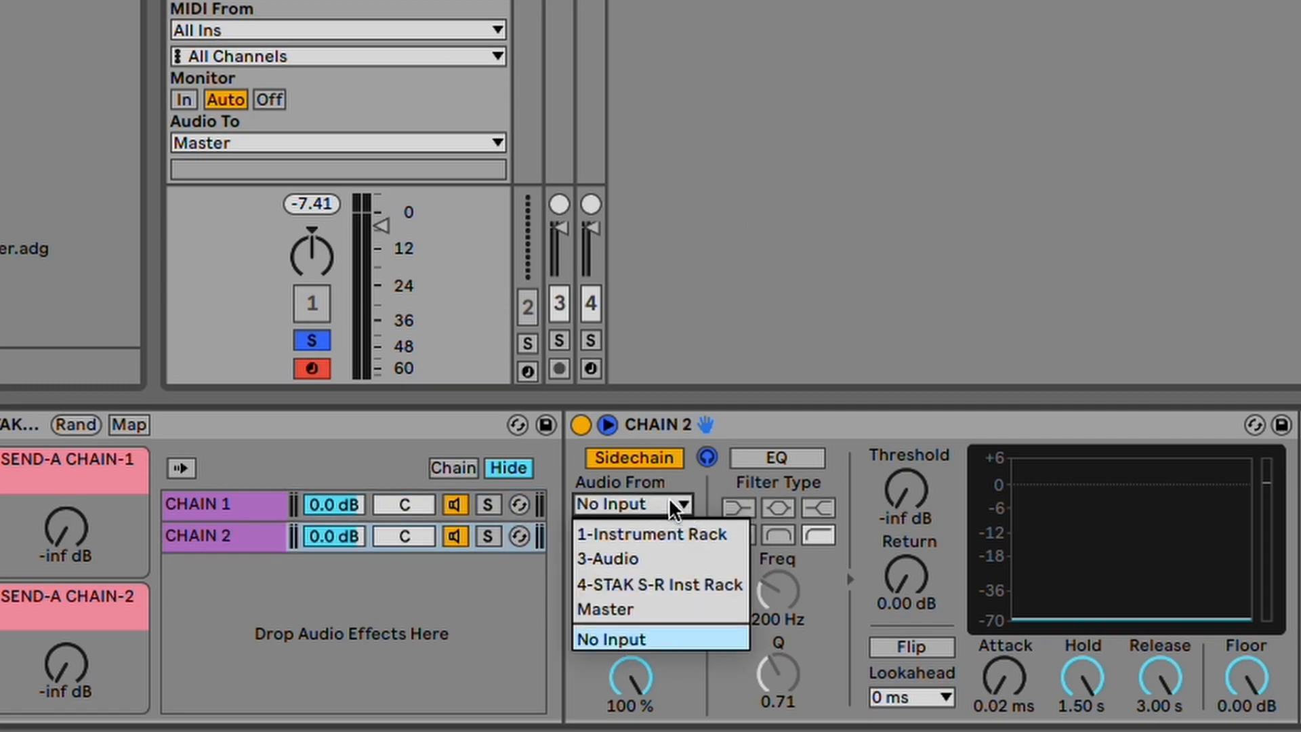
click(668, 535)
click(666, 535)
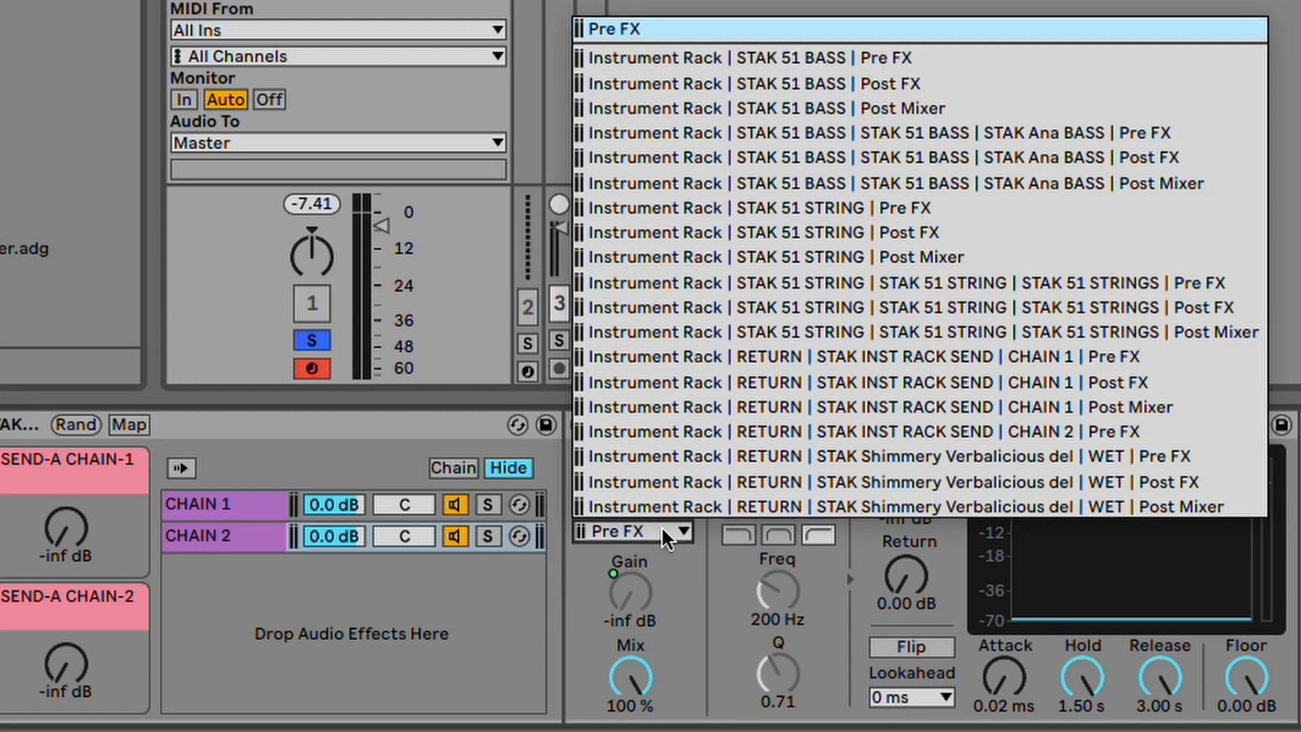
click(767, 336)
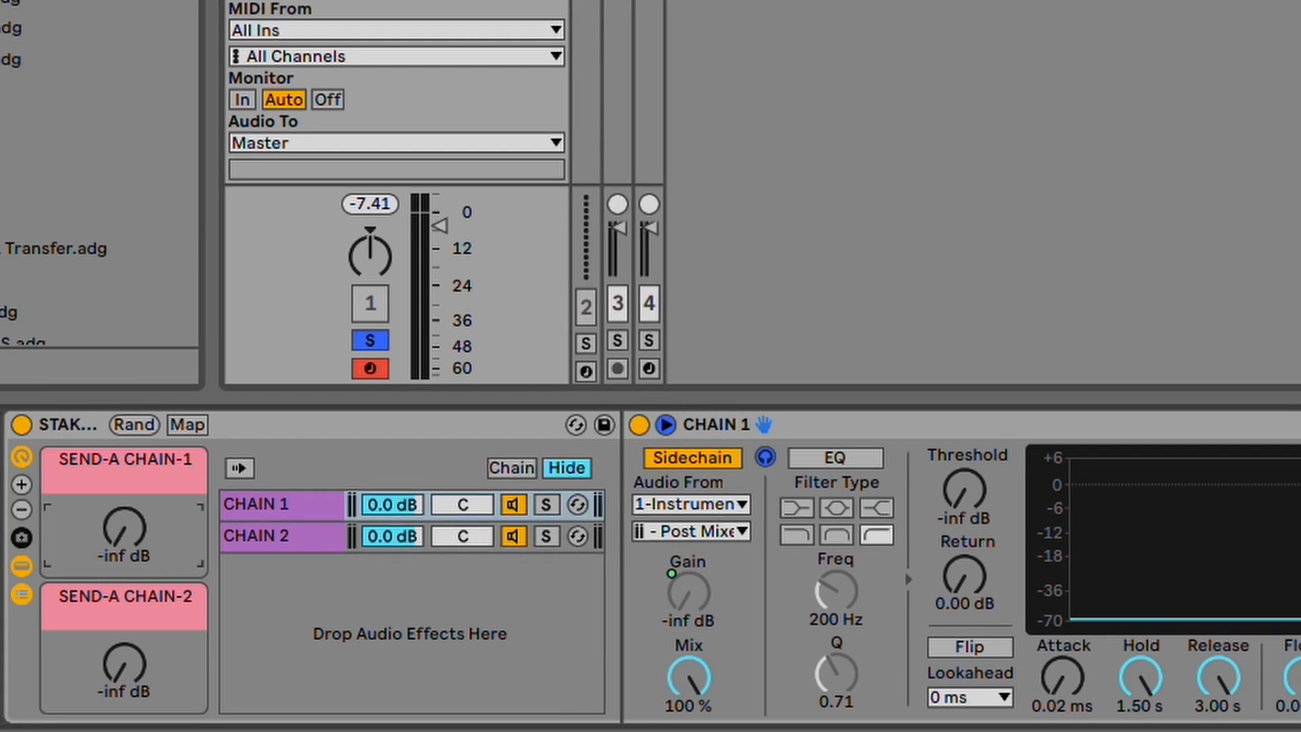
Step: Try out both sends, setting SEND-A CHAIN-1 to about -9.35 dB and SEND-A CHAIN-2 to about -13.6 dB
drag(124, 527, 146, 557)
click(287, 535)
drag(124, 674, 124, 725)
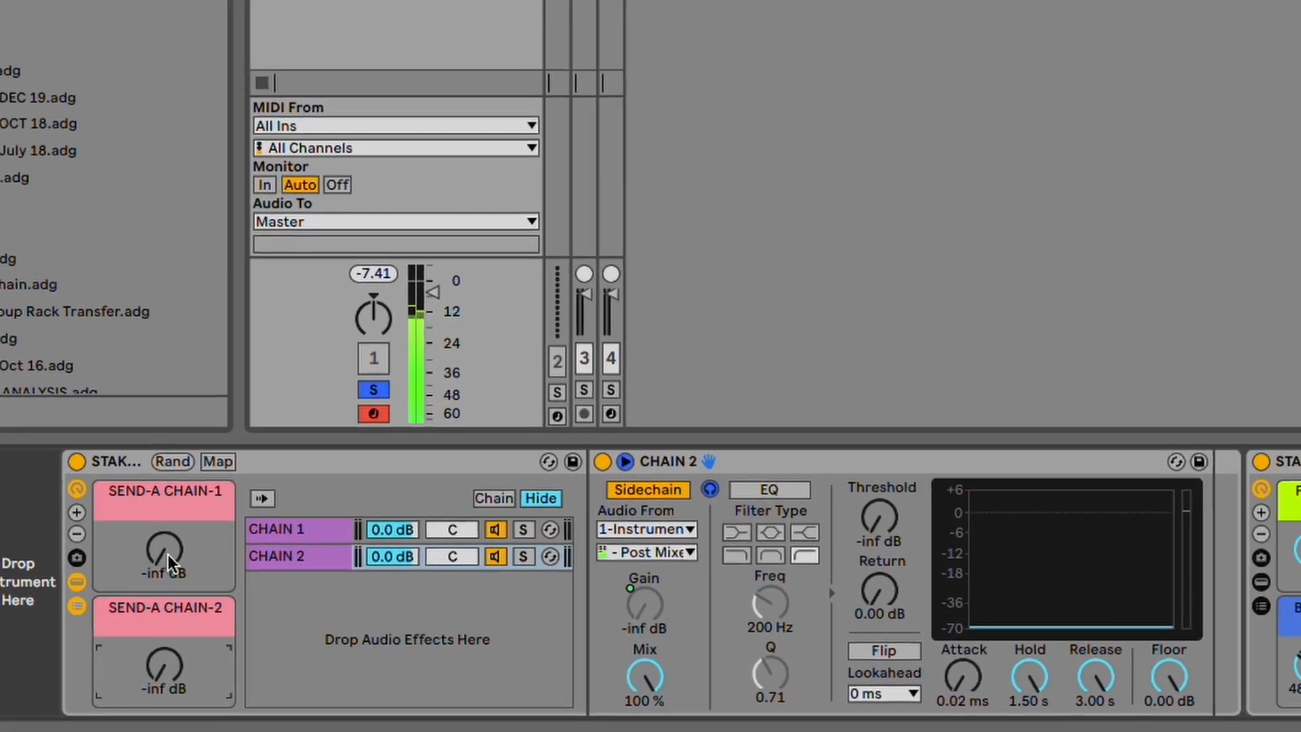
drag(328, 607, 328, 604)
drag(113, 530, 112, 502)
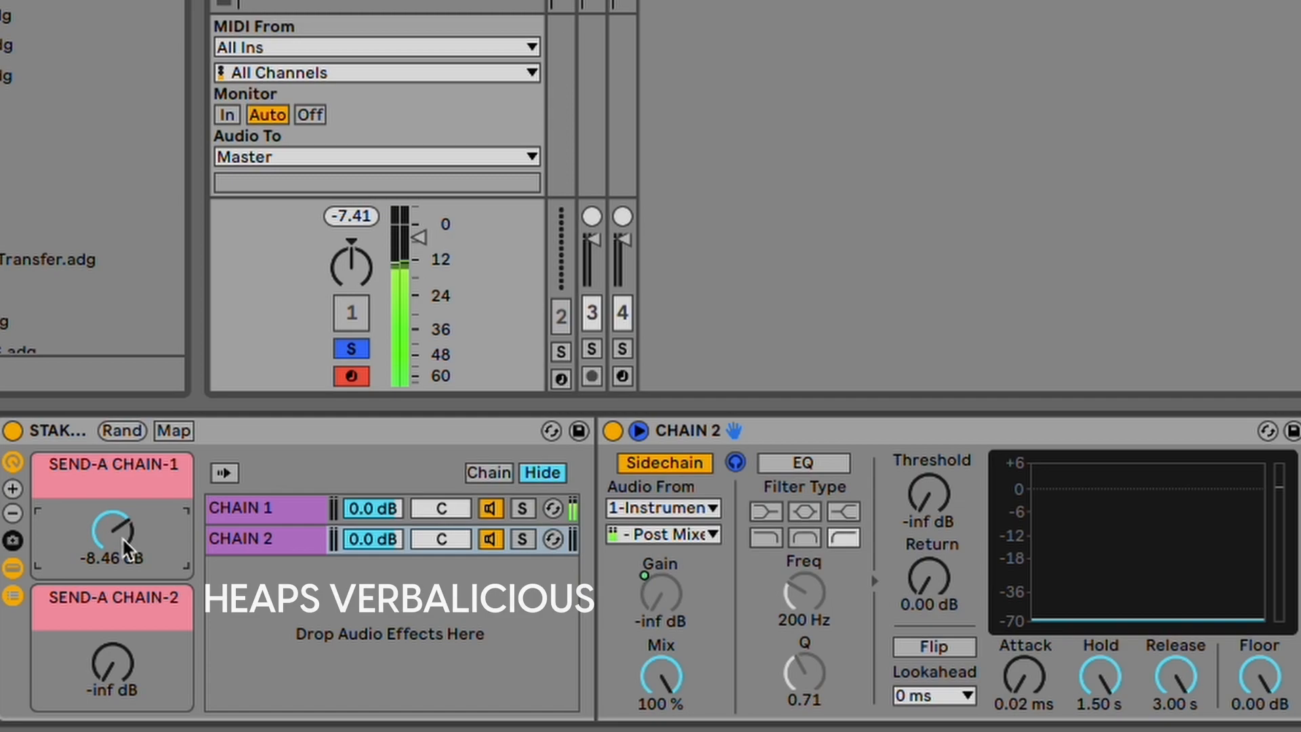
drag(125, 546, 126, 610)
mouse_move(118, 677)
mouse_down()
mouse_move(119, 644)
mouse_move(119, 686)
mouse_up()
mouse_move(109, 542)
mouse_down()
mouse_move(108, 500)
mouse_move(108, 518)
mouse_up()
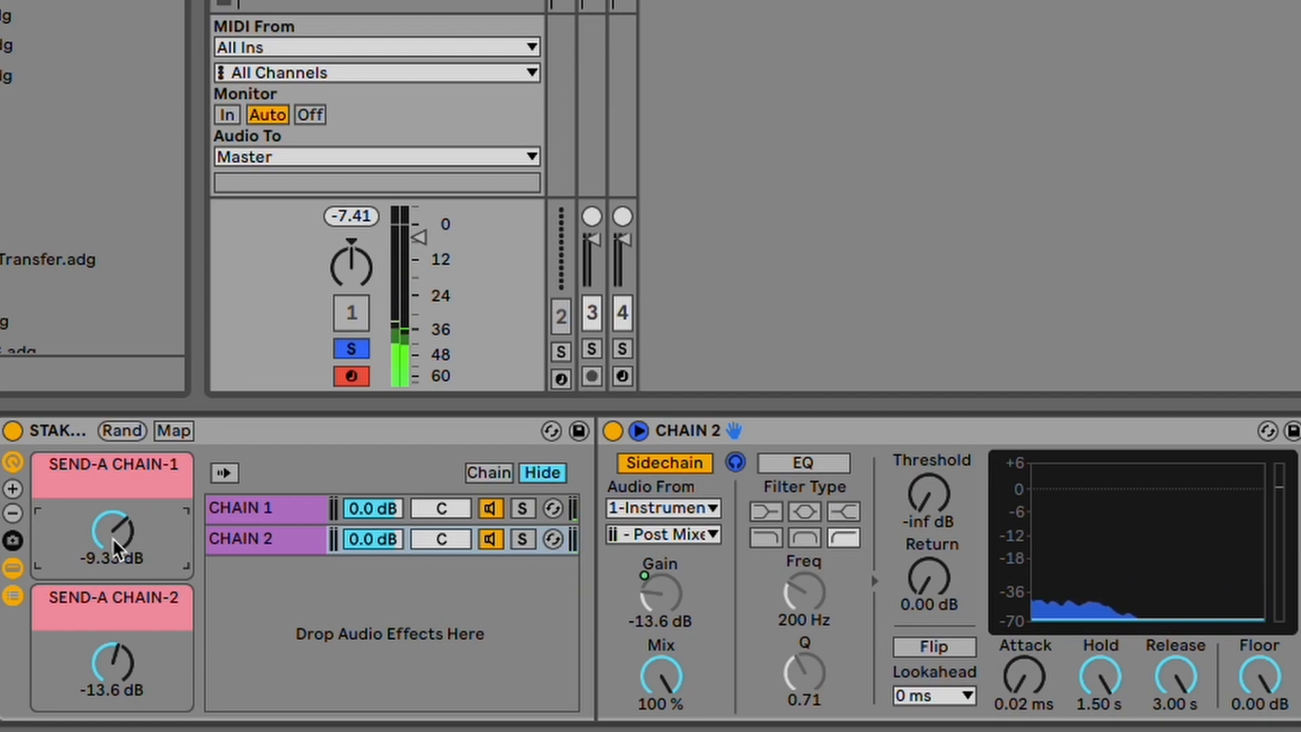
Step: Map SEND-A CHAIN-1 to Macro 1 and SEND-A CHAIN-2 to Macro 2 of the outer Instrument Rack
scroll(116, 548, left, 5)
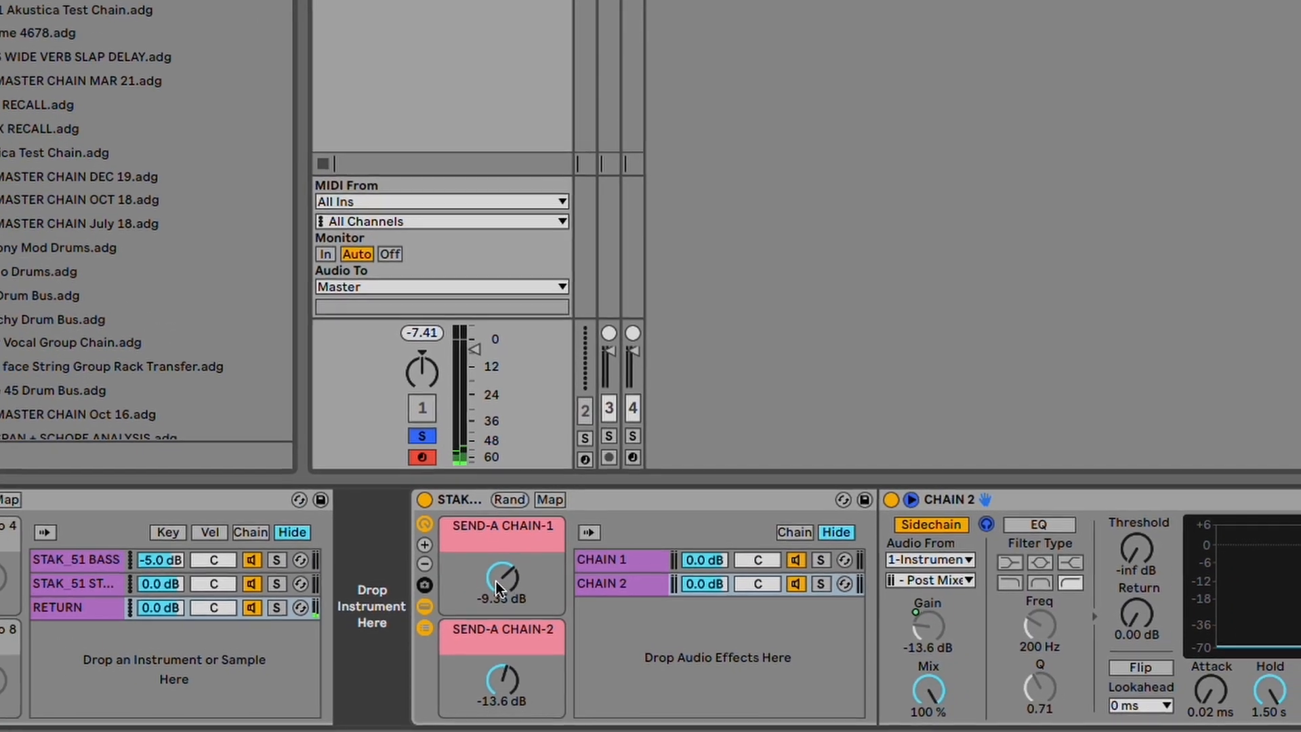
right_click(457, 536)
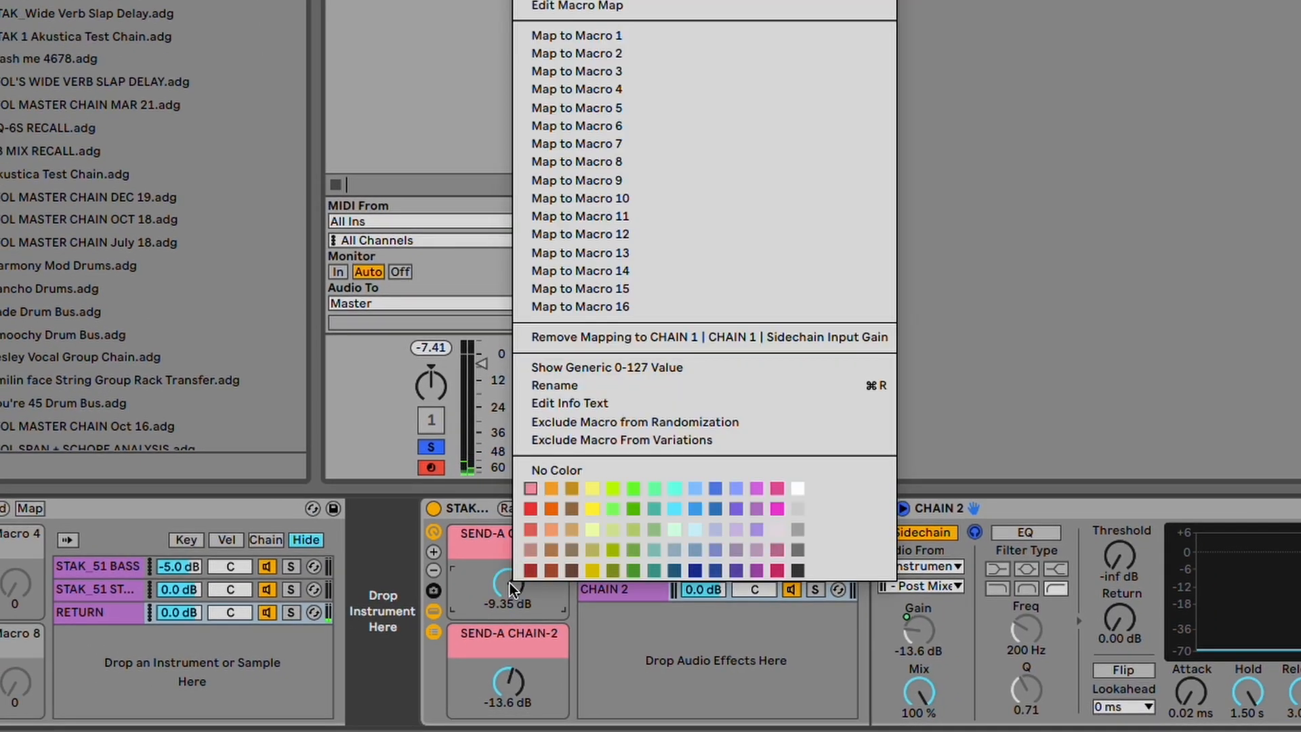
click(620, 35)
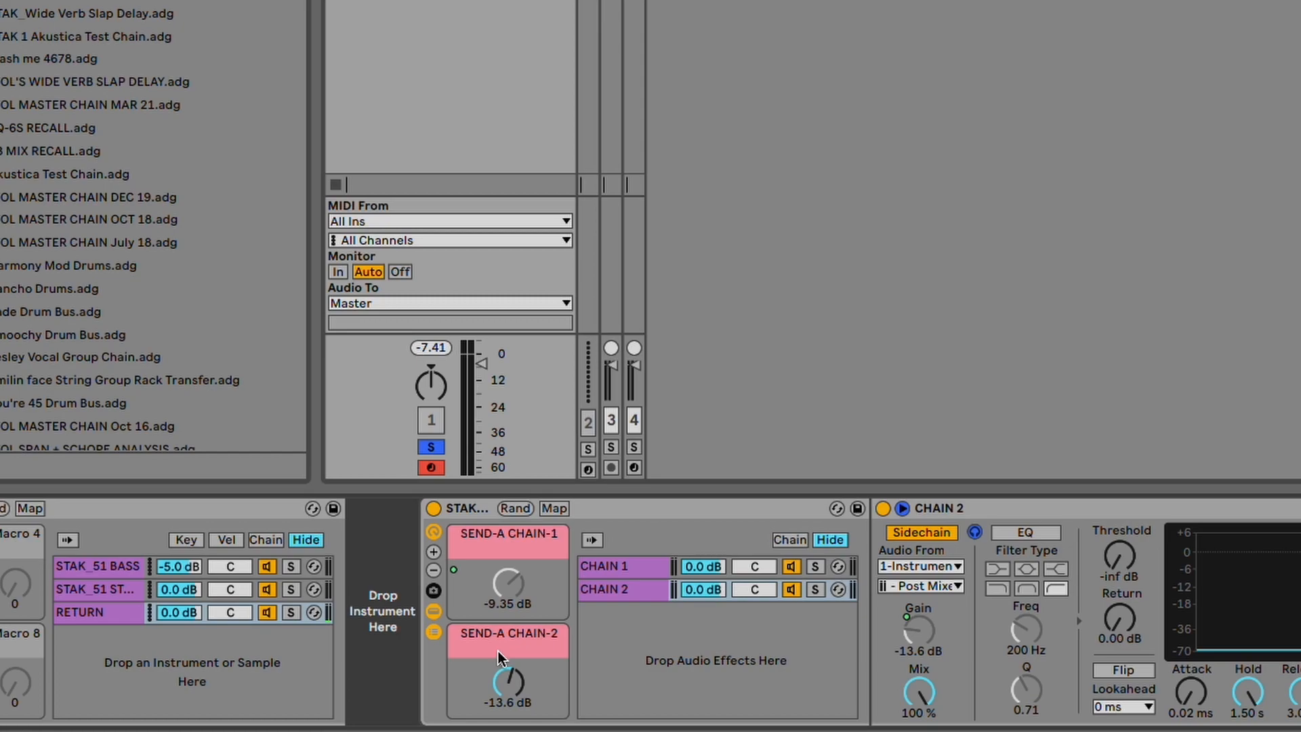
right_click(514, 673)
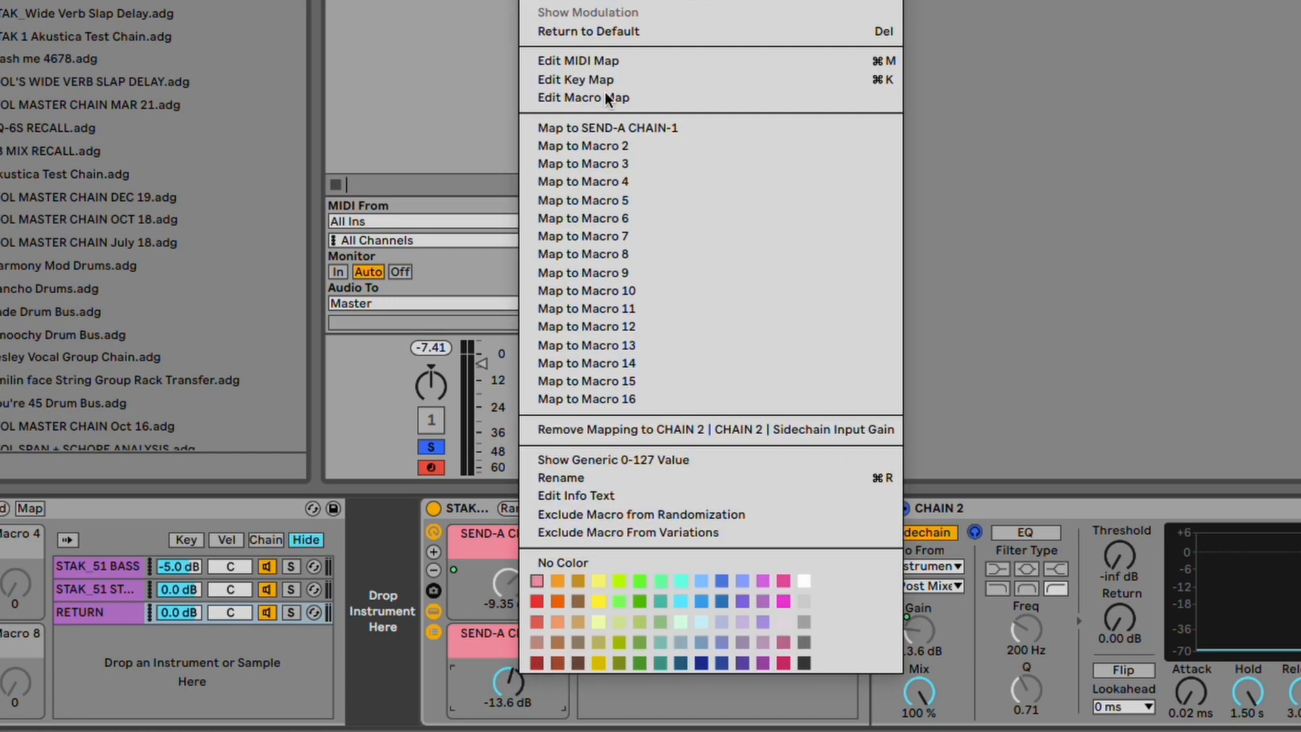
click(612, 147)
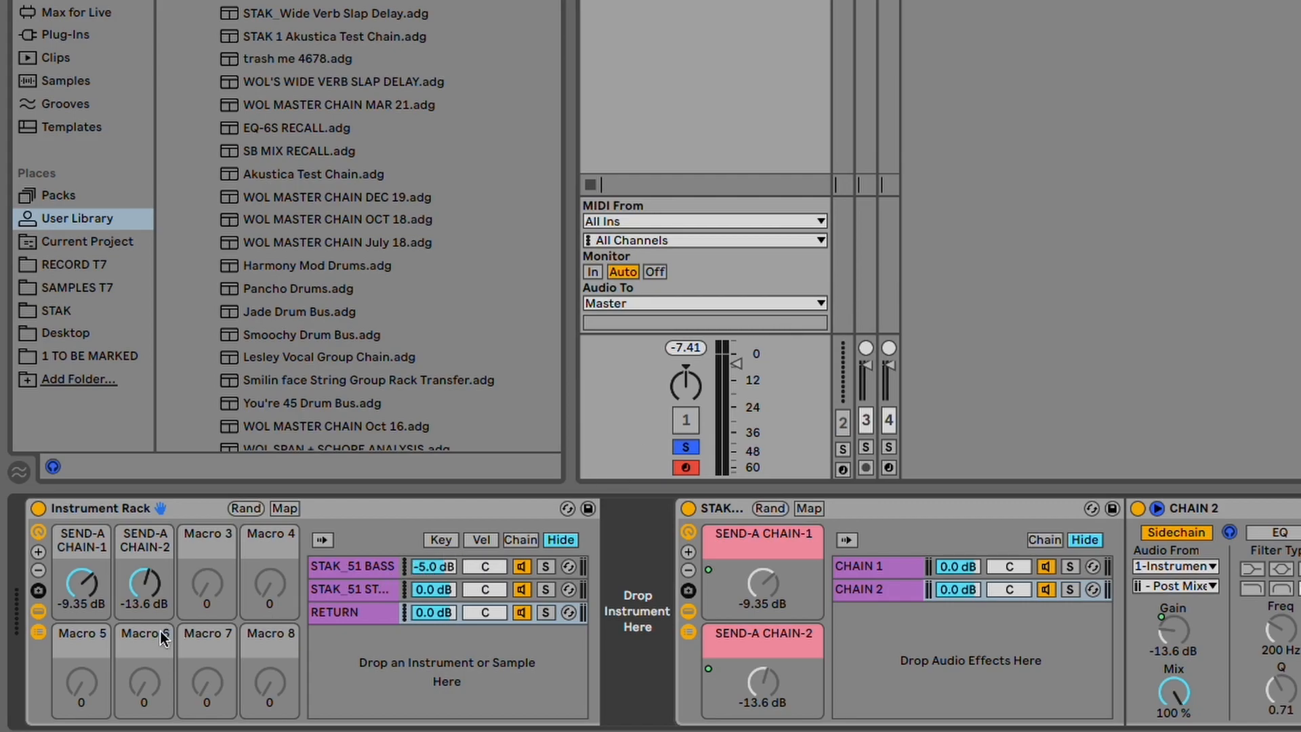
Step: Collapse the Instrument Rack to its macros and turn both send macros down to -inf dB
click(38, 631)
click(39, 631)
click(39, 631)
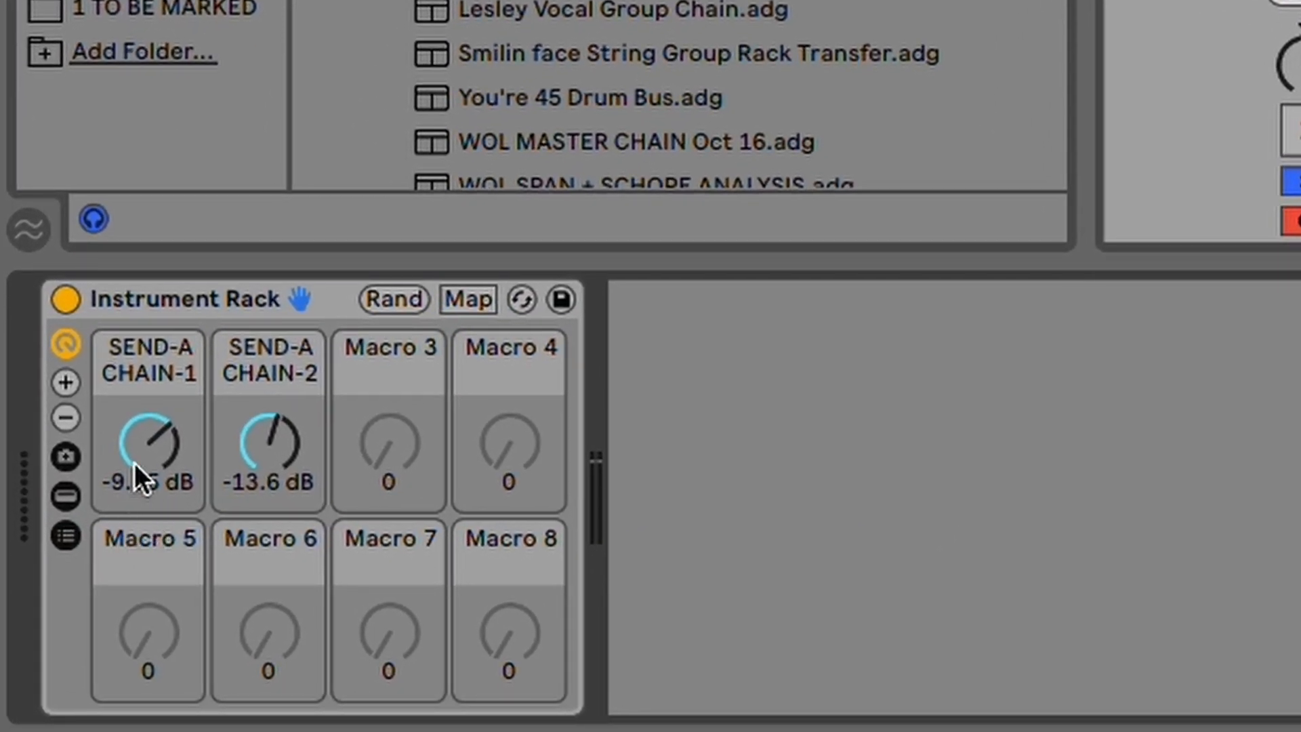
drag(157, 458, 243, 455)
drag(167, 465, 167, 529)
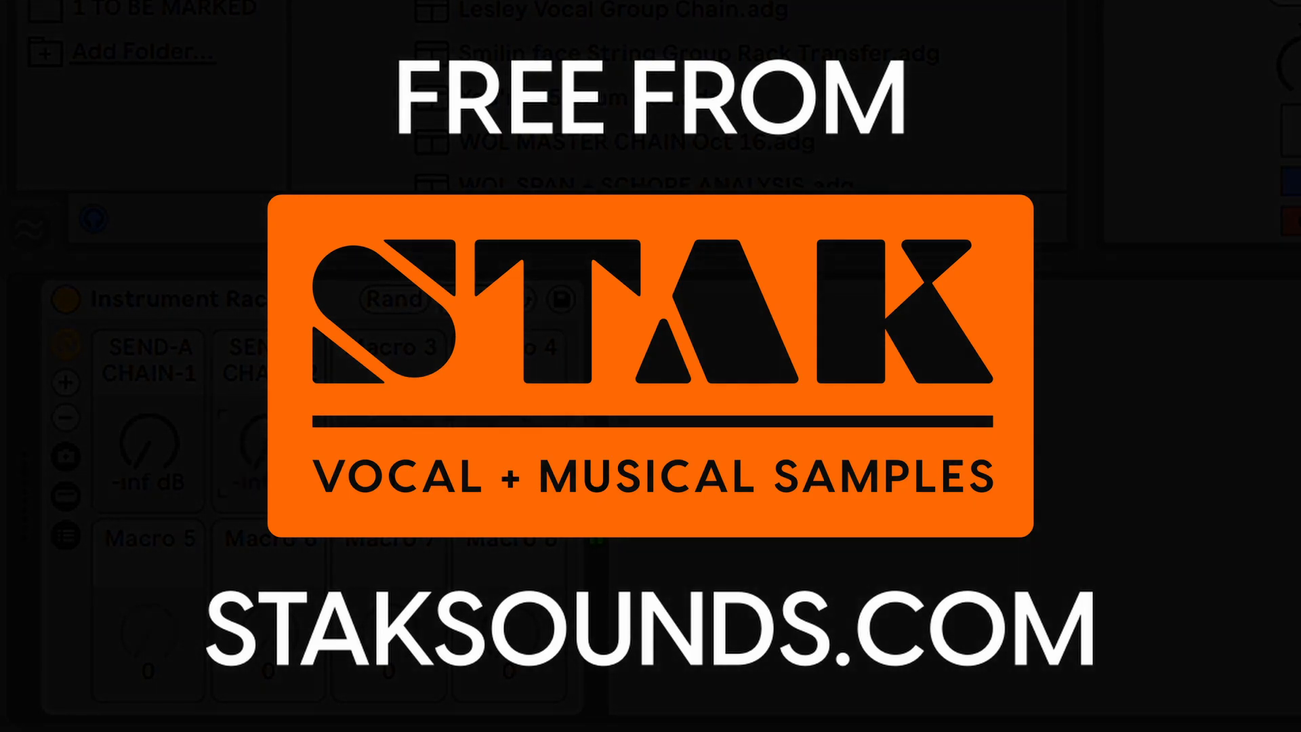